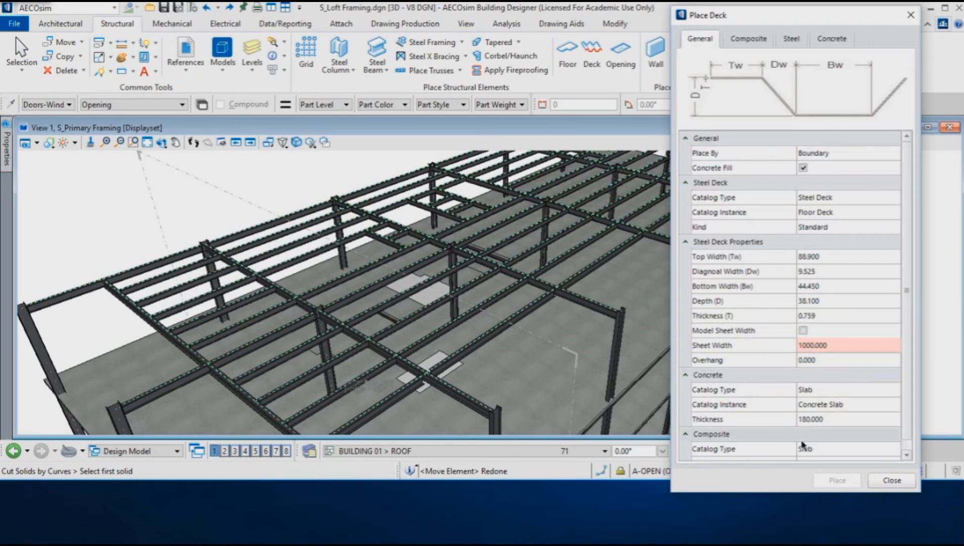
- Review the composite, steel and concrete property sets of the deck and return to its general settings
left_click(753, 39)
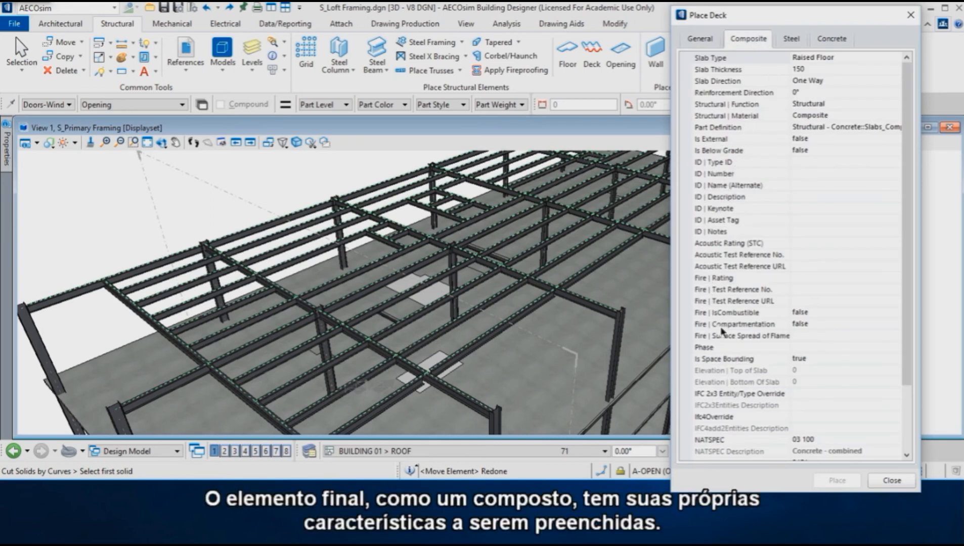
left_click(795, 41)
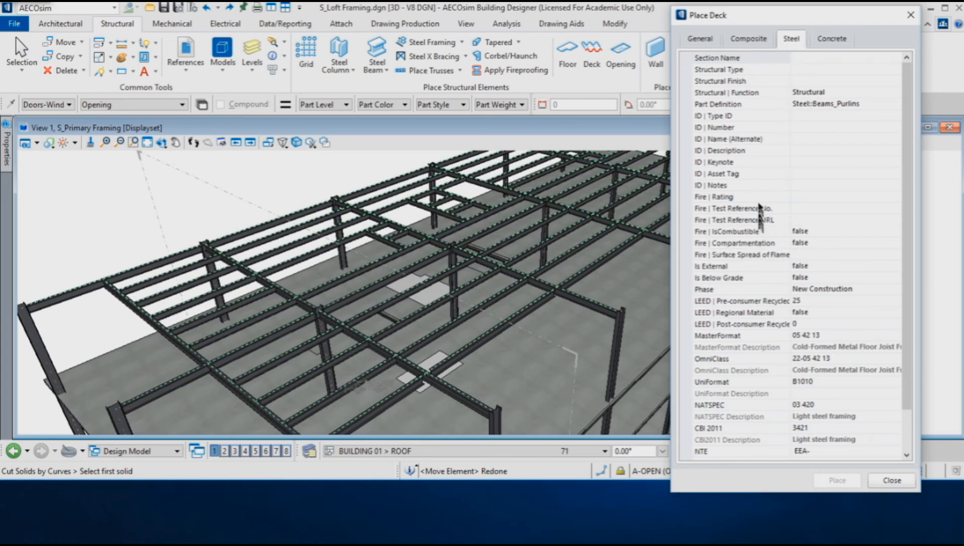
left_click(833, 41)
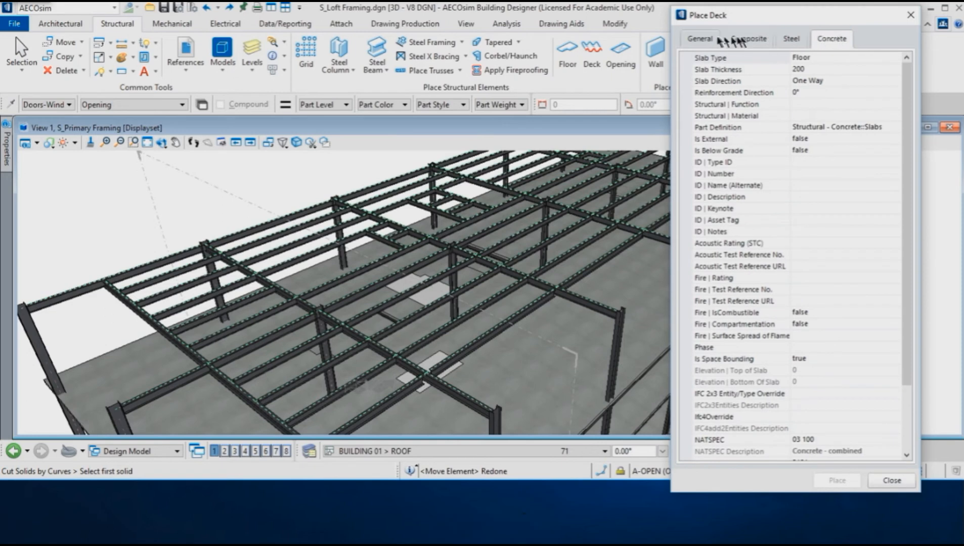
left_click(701, 39)
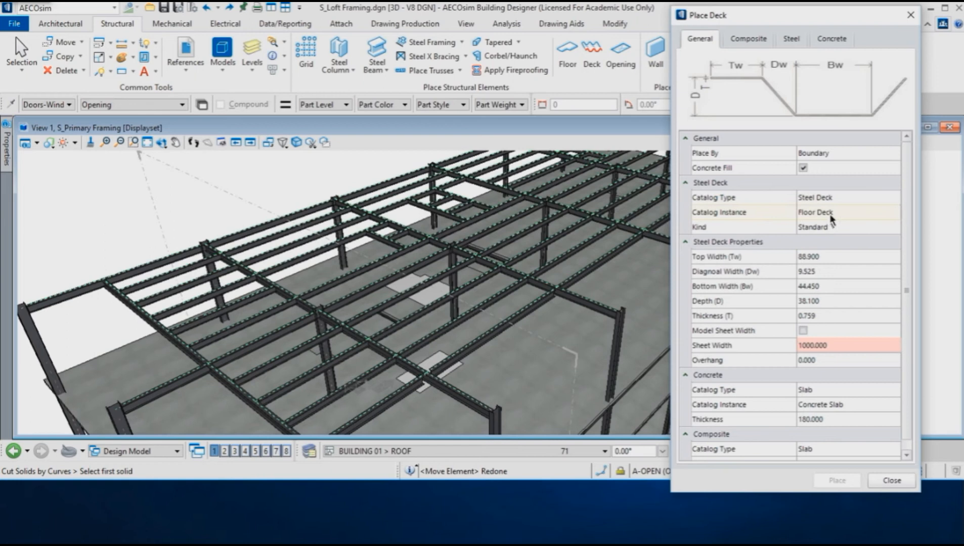
- Set the steel deck profile to top width 120, diagonal width 20, bottom width 60 and depth 50
left_click(829, 256)
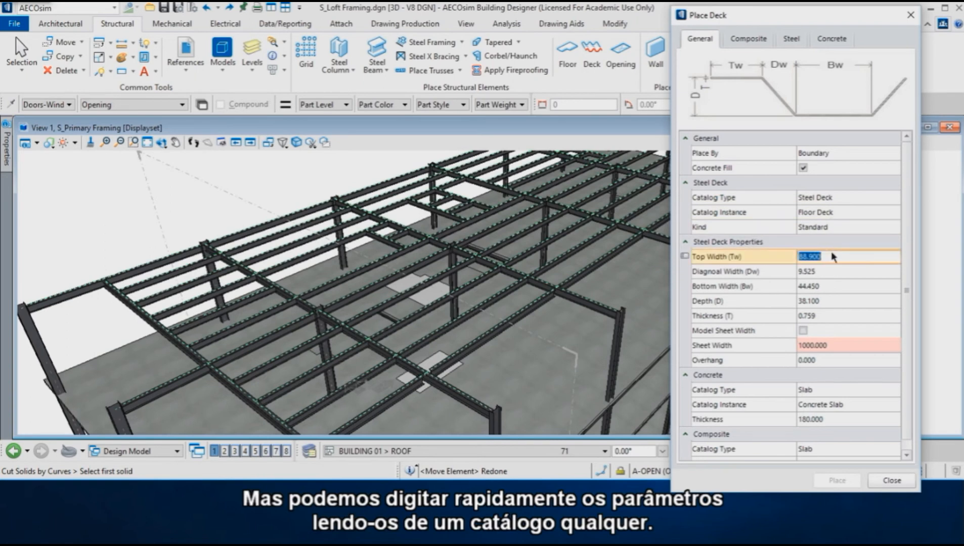
type("120")
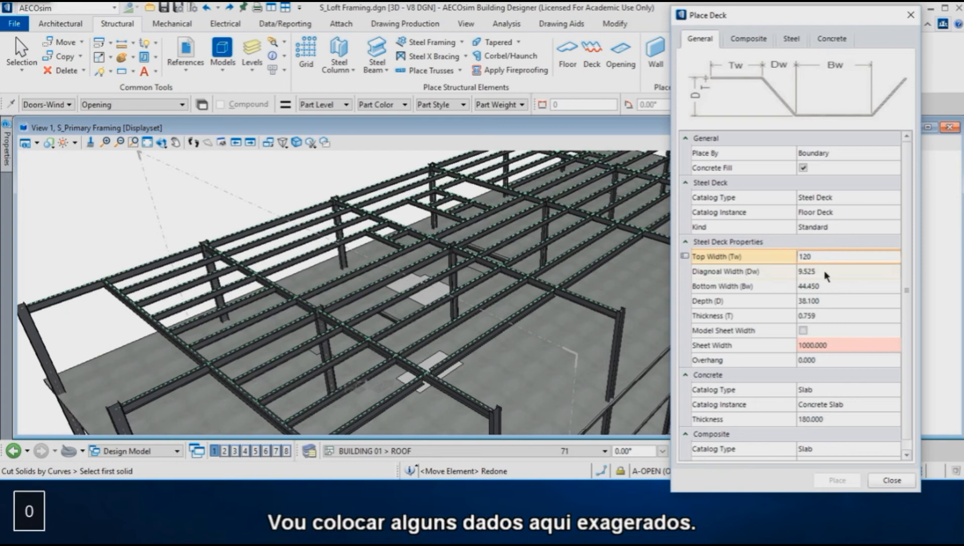
left_click(825, 273)
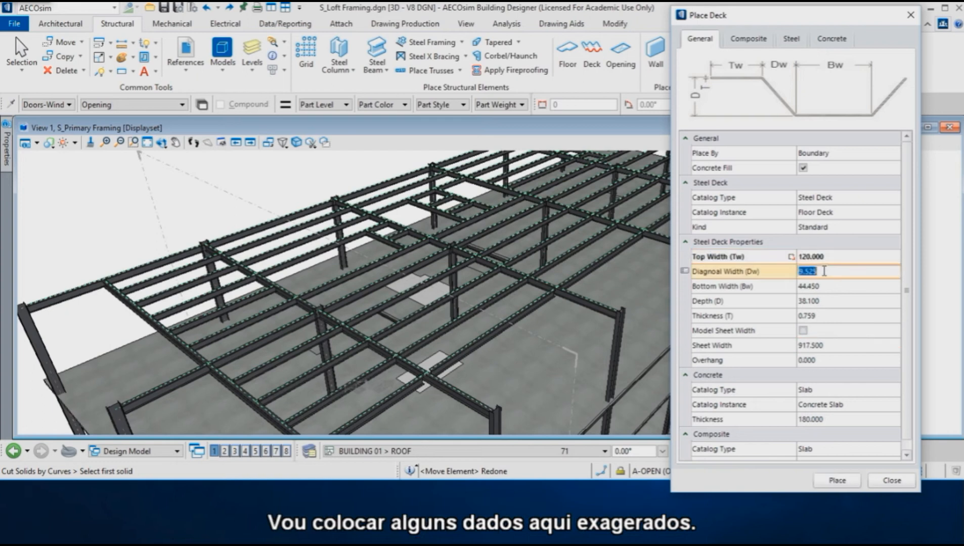
type("20")
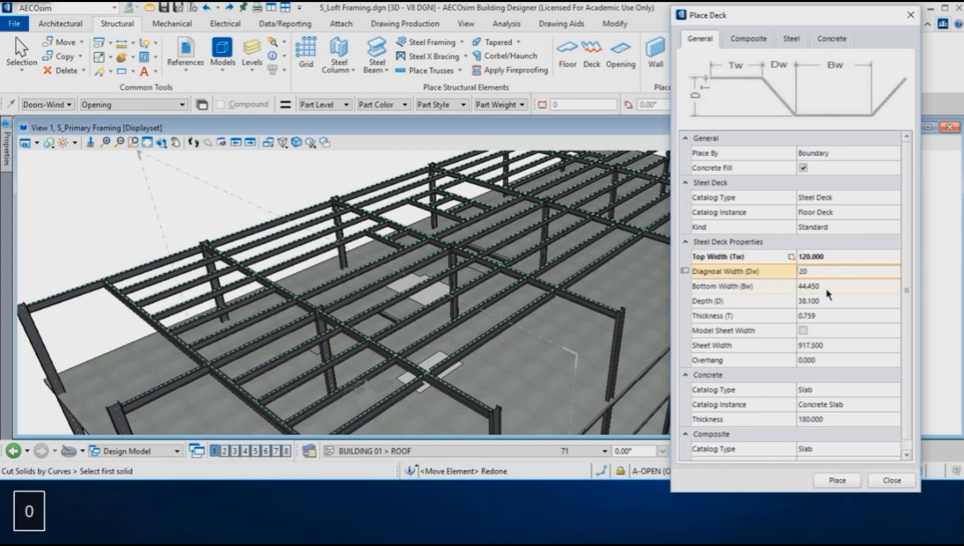
left_click(826, 285)
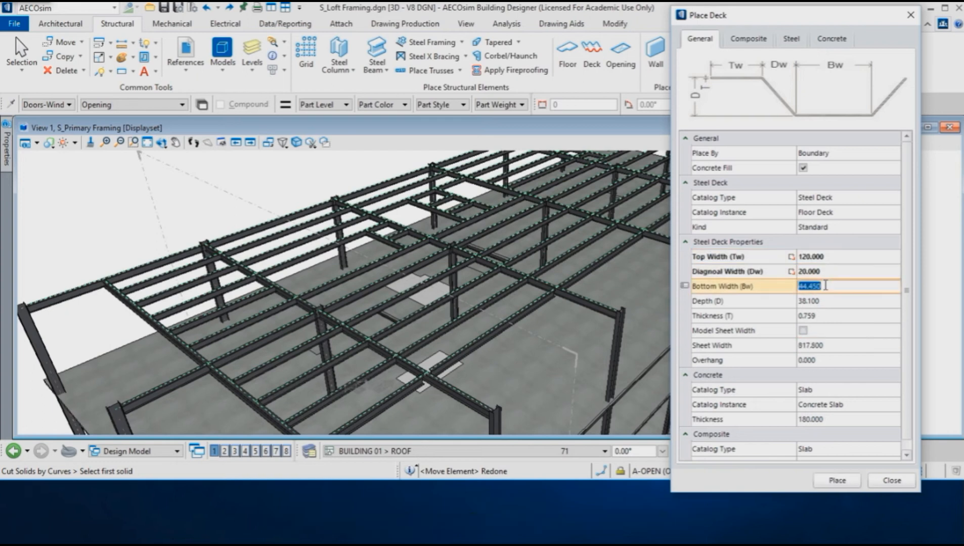
type("60")
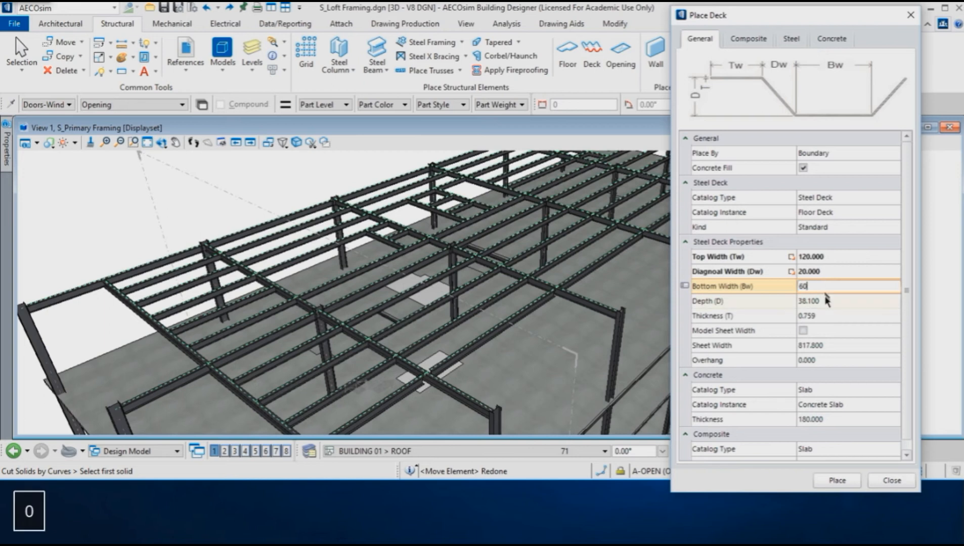
left_click(828, 301)
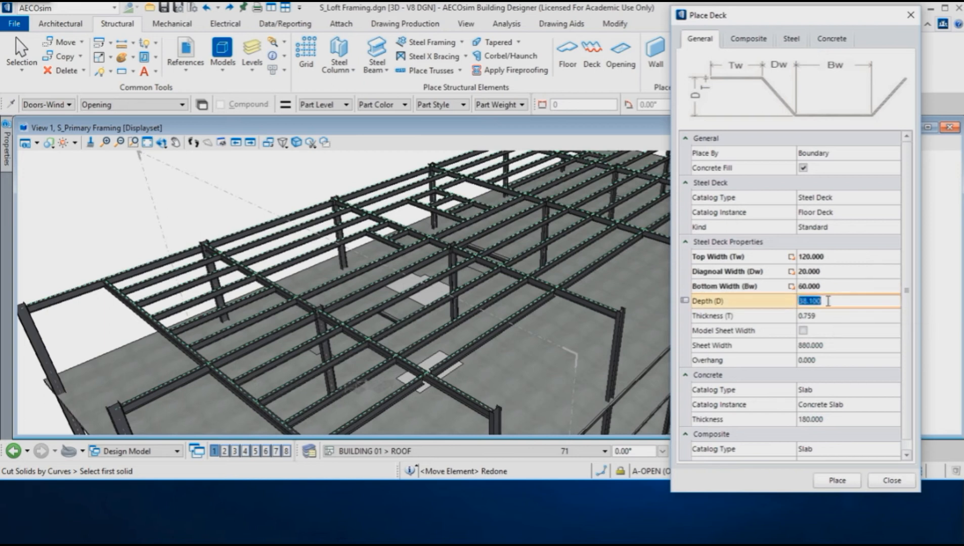
type("50")
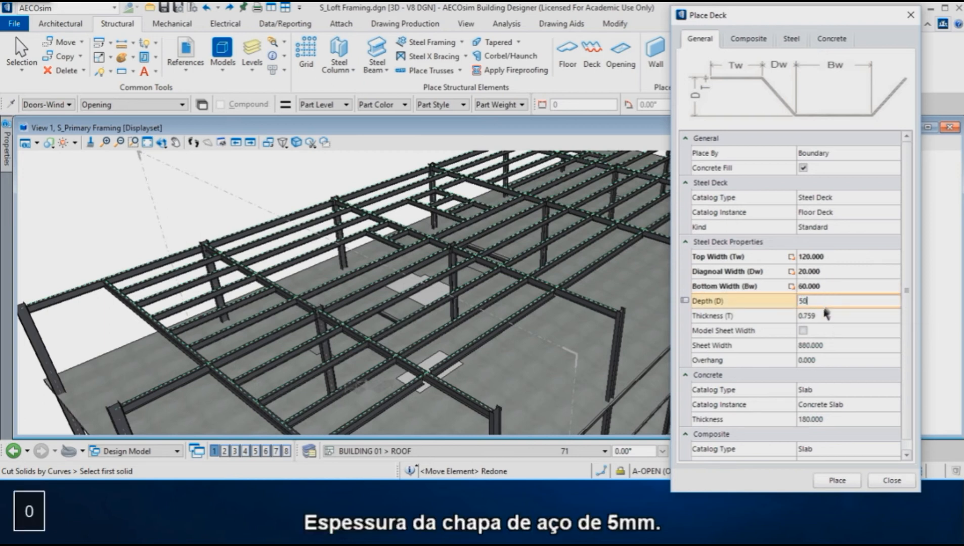
- Try to set the steel deck's thickness (T) to 50
left_click(815, 315)
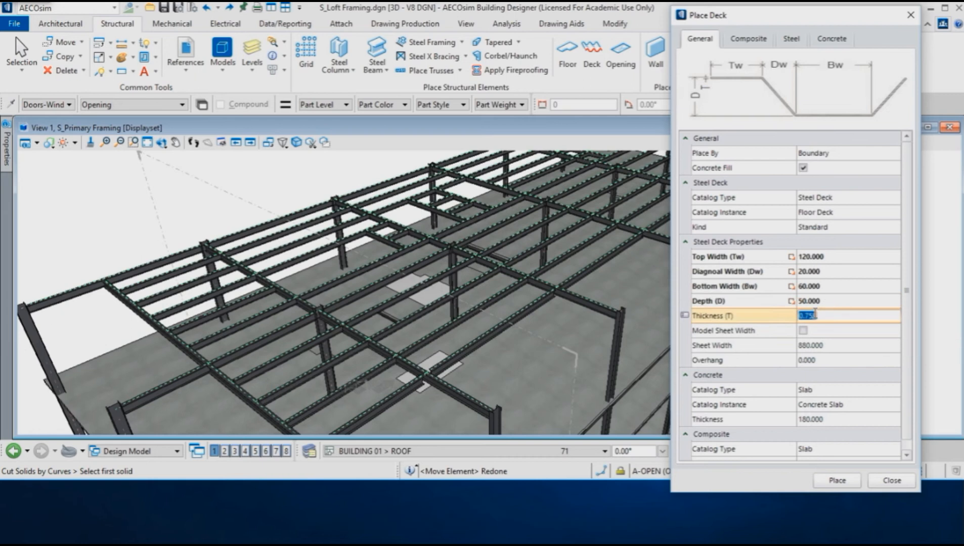
type("5")
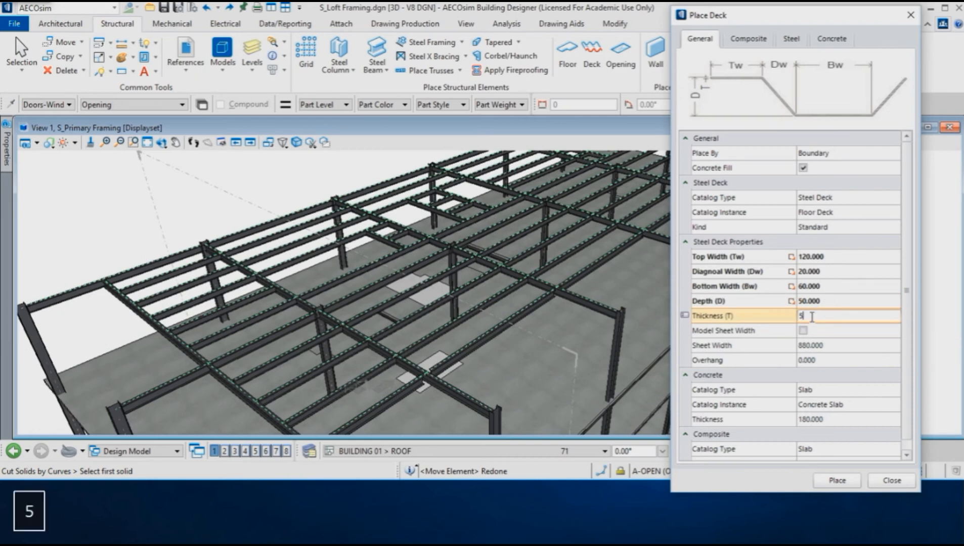
type("0")
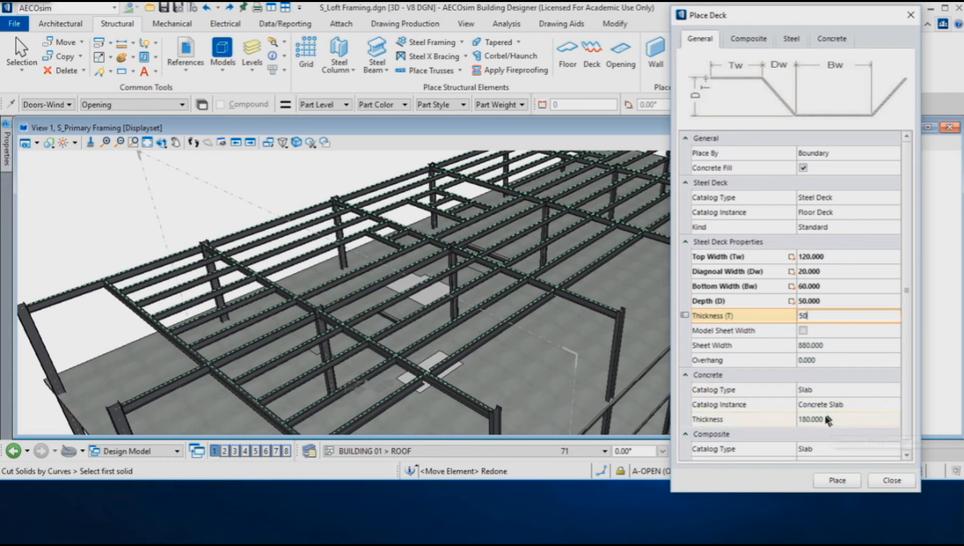
- Set the steel deck's overhang to 200
left_click(905, 377)
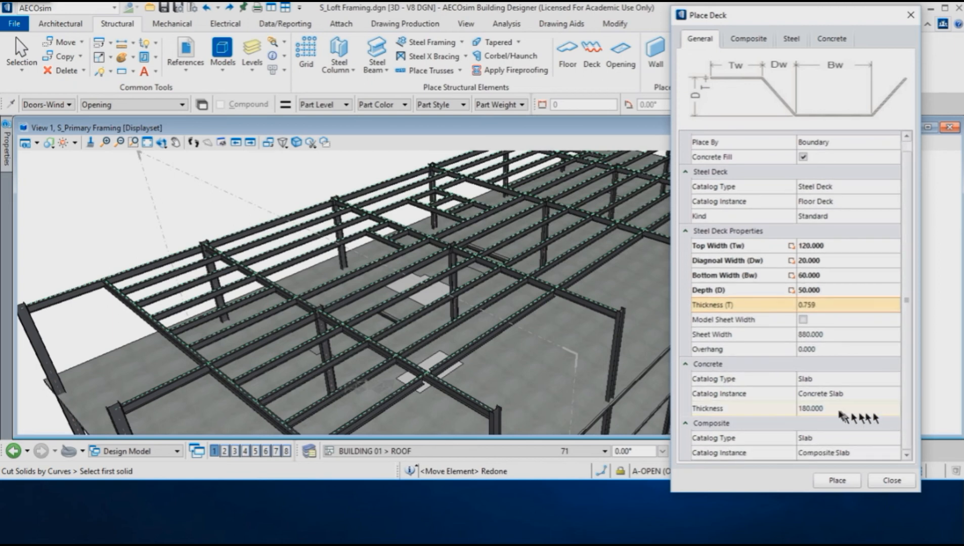
left_click(812, 348)
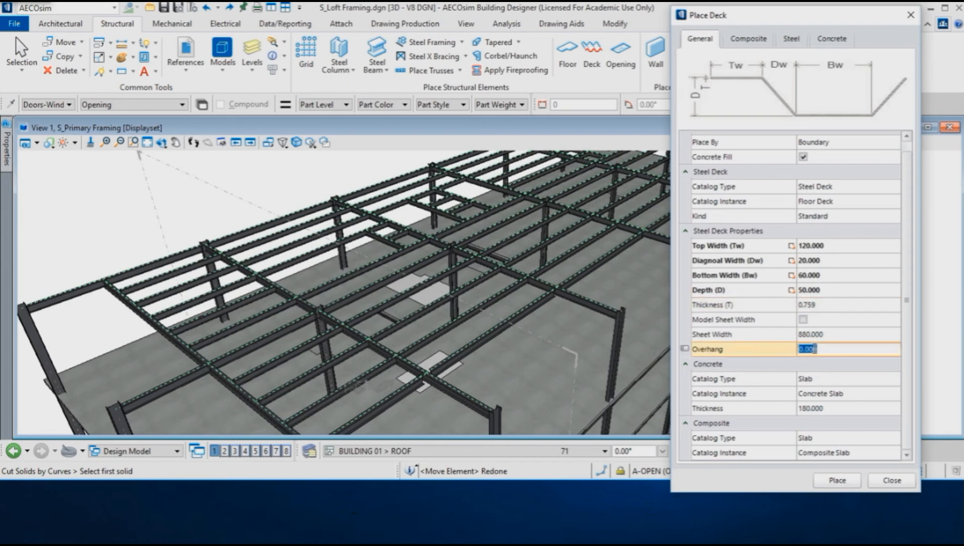
type("20")
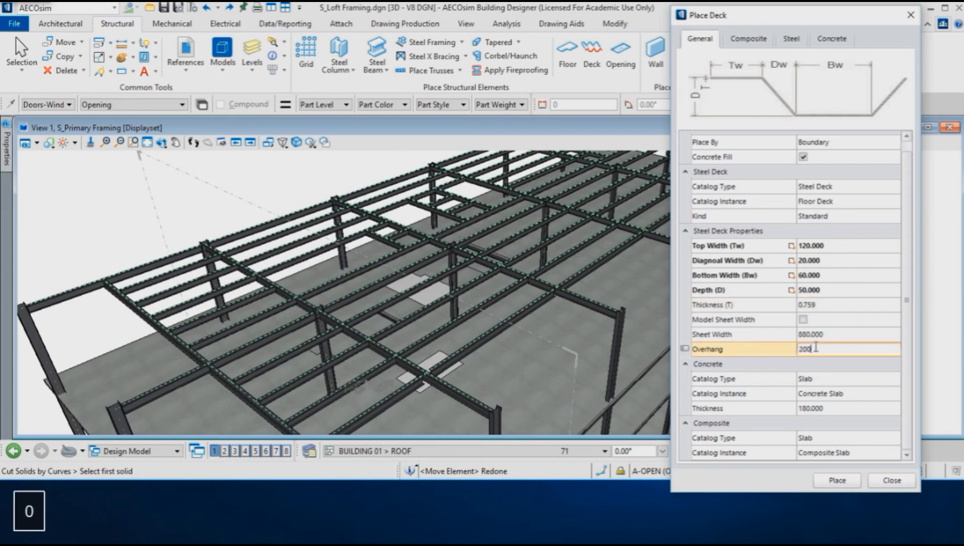
type("0")
key("Return")
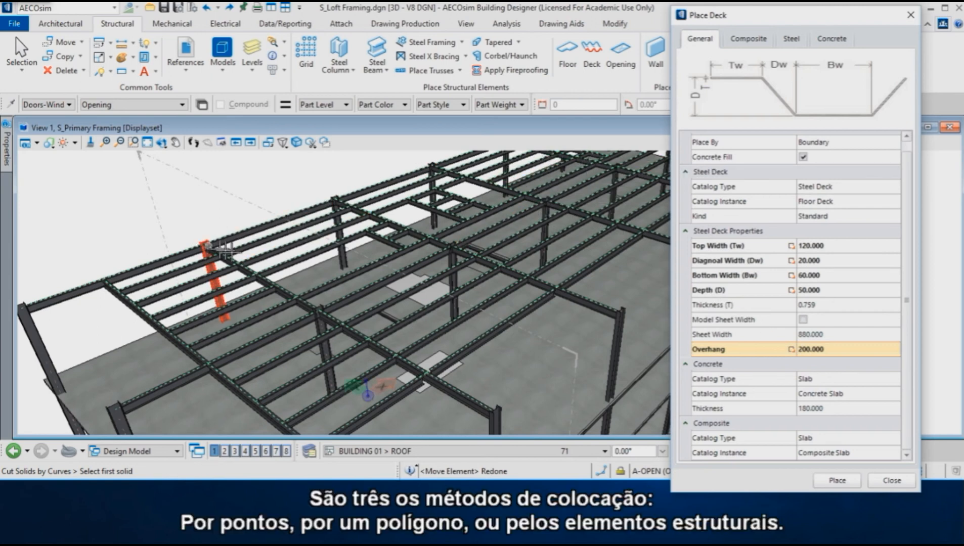
- Place the deck by boundary, outlining the roof framing bays between the column lines and stepping around the small framed opening
left_click(838, 481)
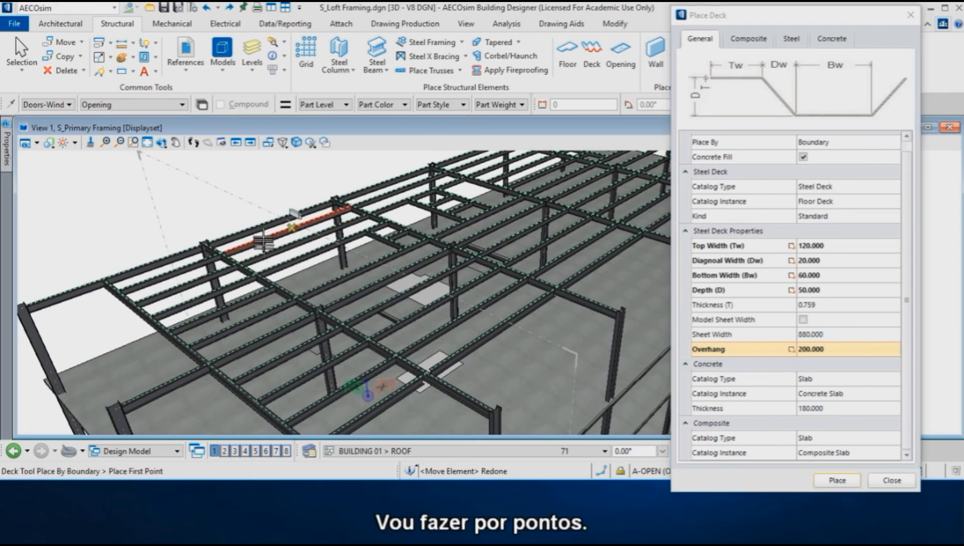
left_click(212, 237)
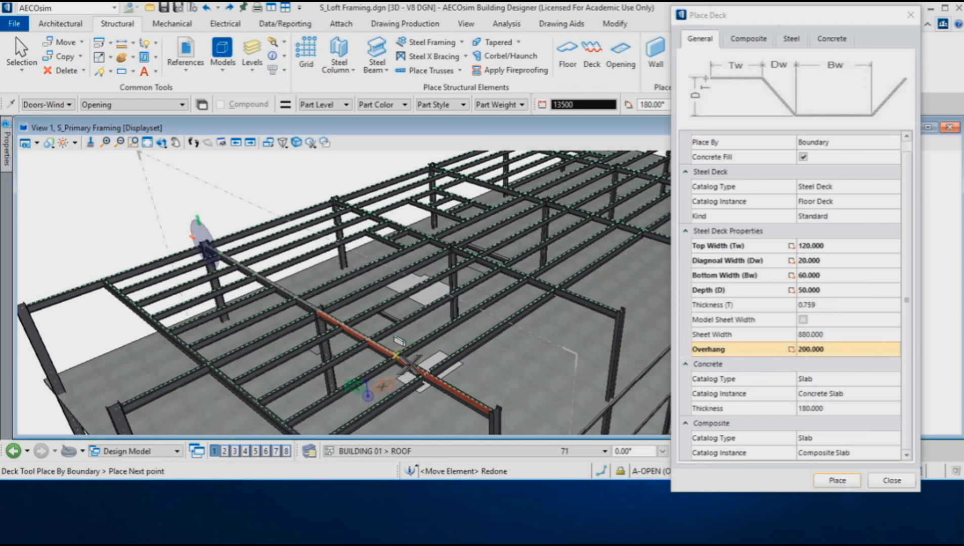
left_click(426, 374)
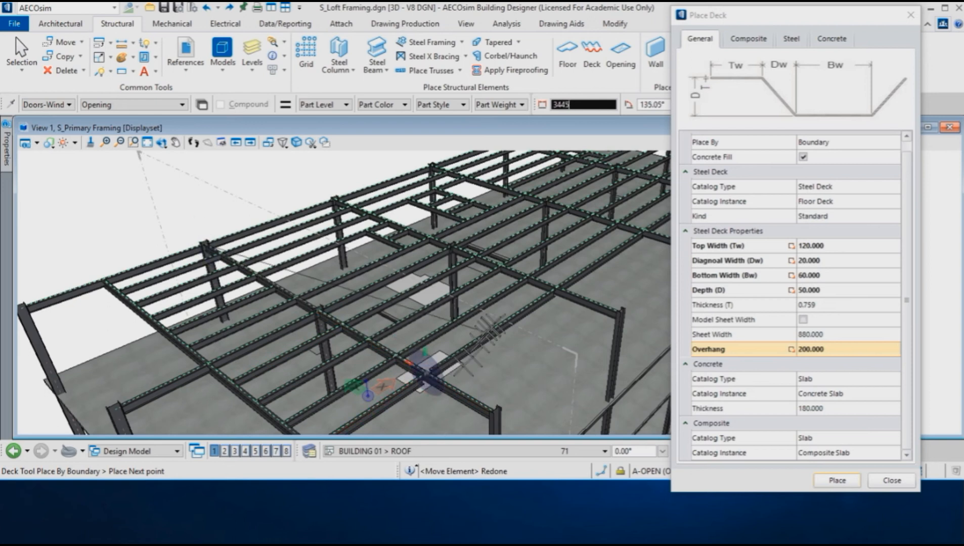
left_click(555, 289)
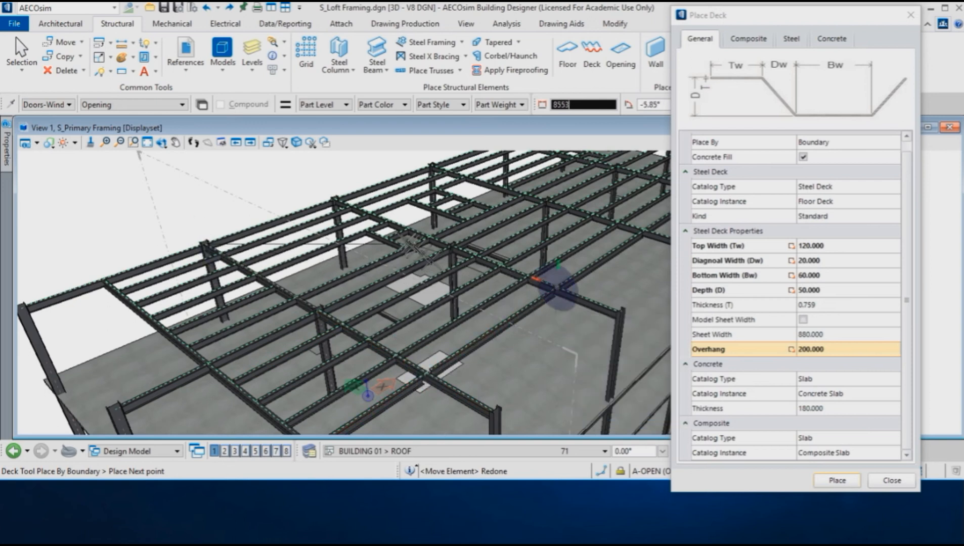
left_click(428, 237)
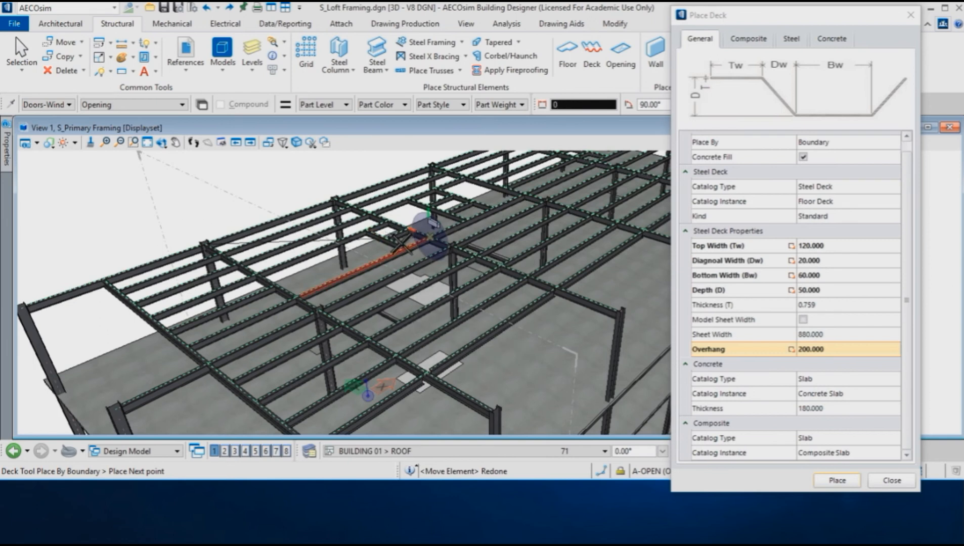
left_click(403, 247)
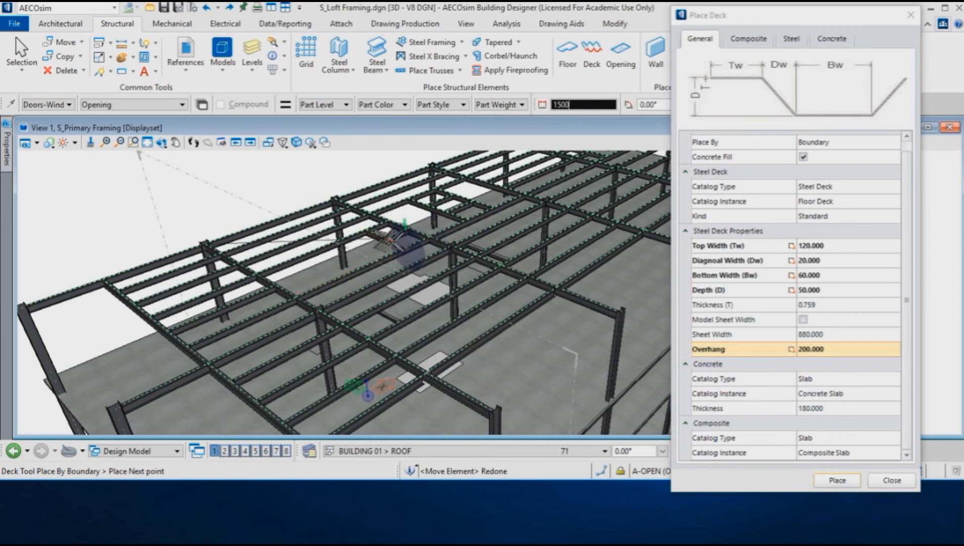
left_click(369, 233)
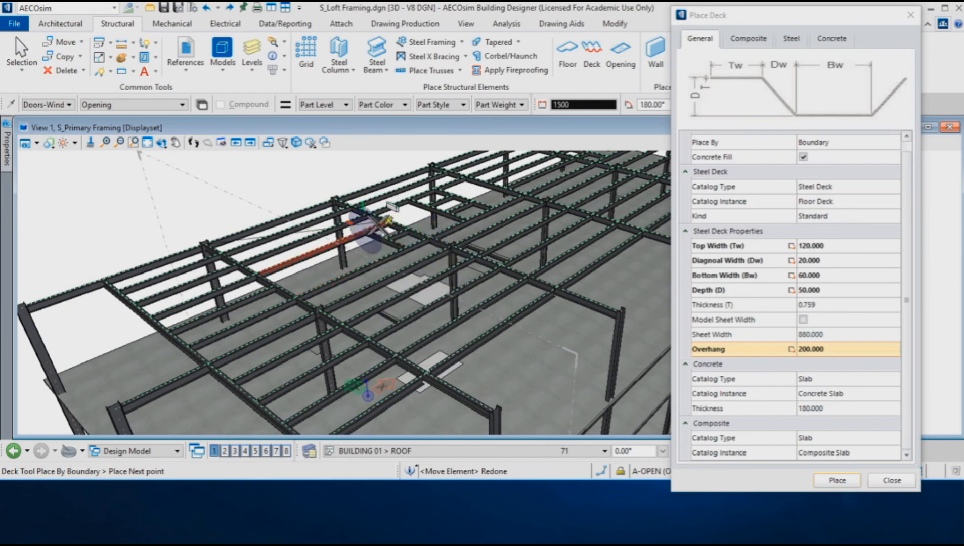
left_click(387, 221)
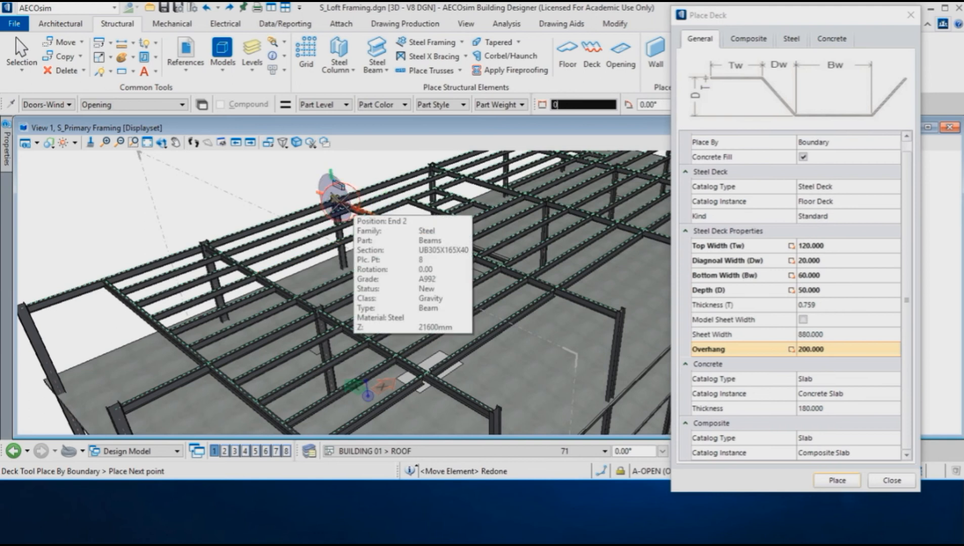
left_click(335, 199)
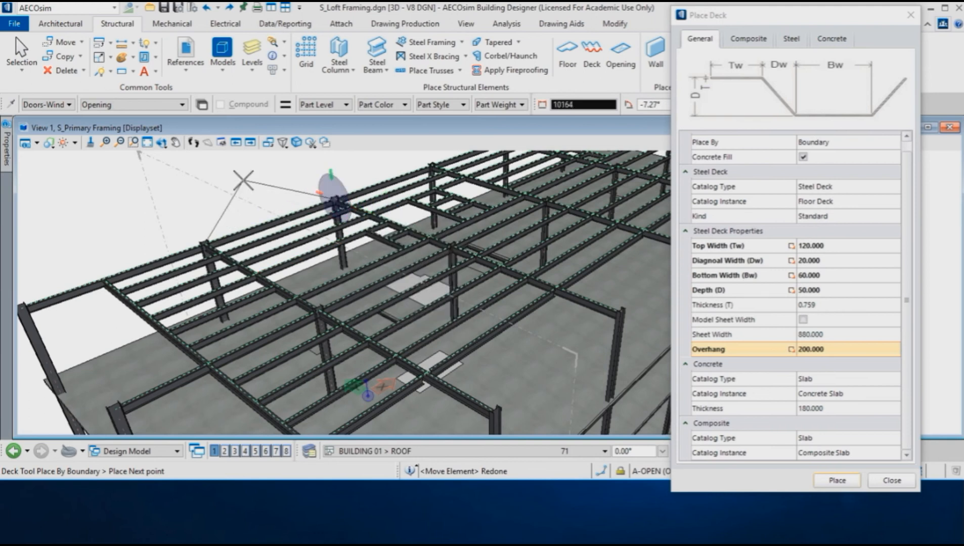
right_click(243, 180)
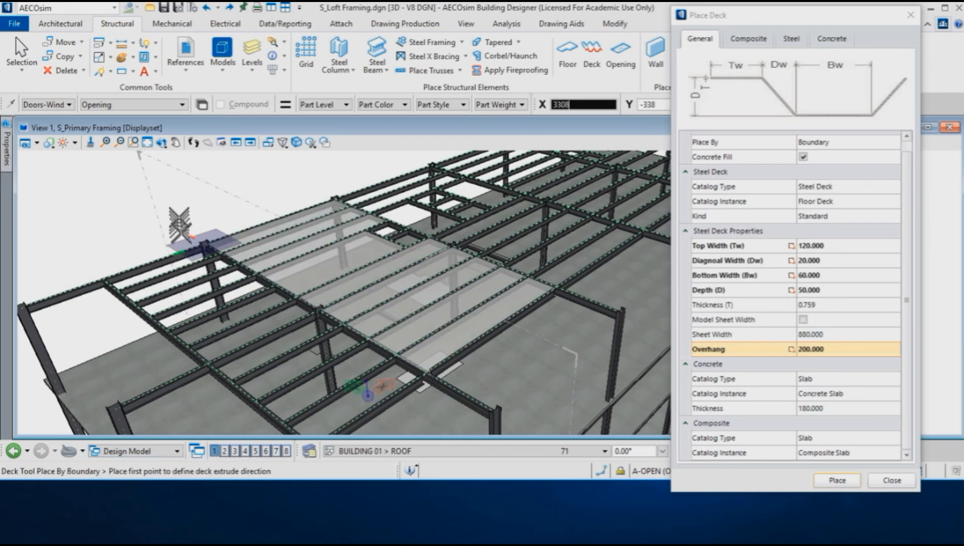
- Define the deck's extrude direction with two points beside the roof framing and finish the deck placement
left_click(180, 194)
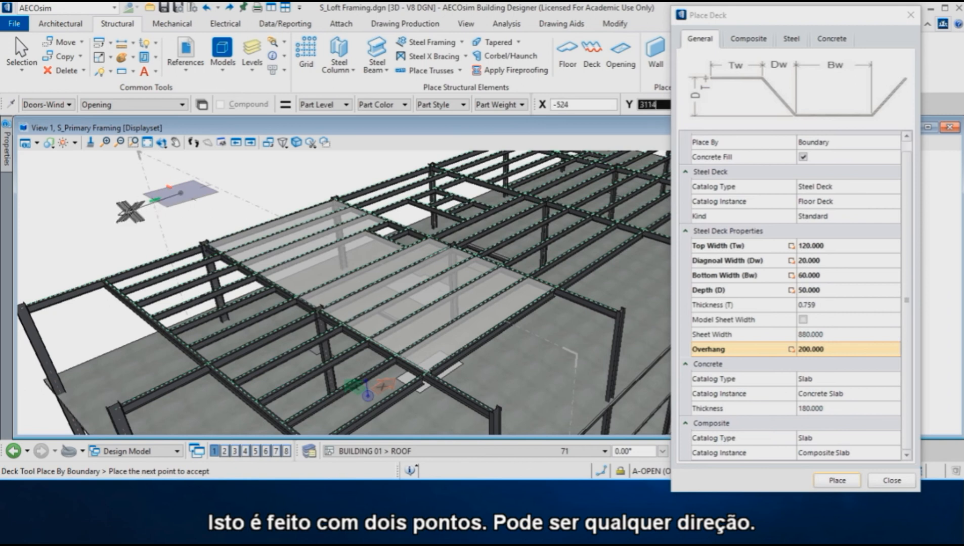
left_click(122, 208)
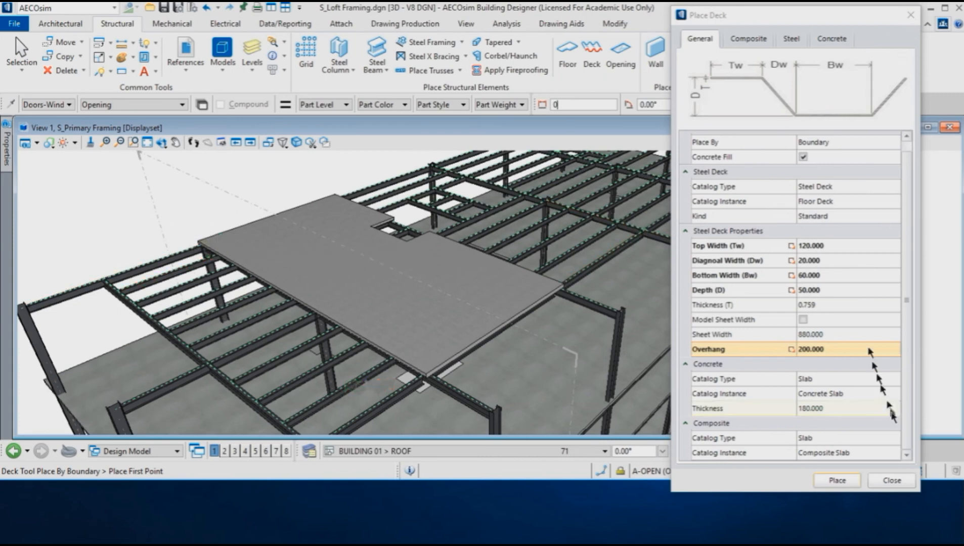
left_click(891, 481)
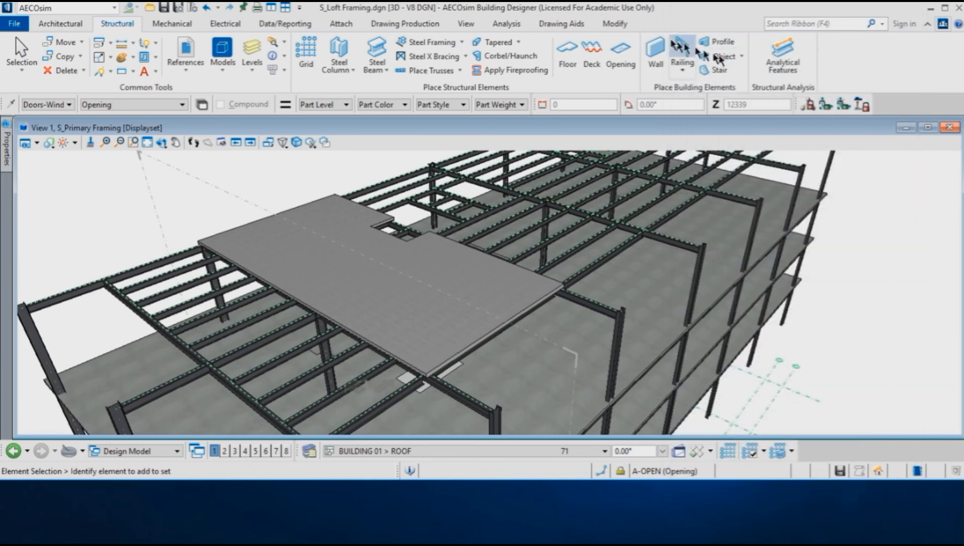
- Cut an opening through the composite slab with Cut Solids by Curve, using the rectangular polygon near the slab's front corner as cutting profile
left_click(615, 24)
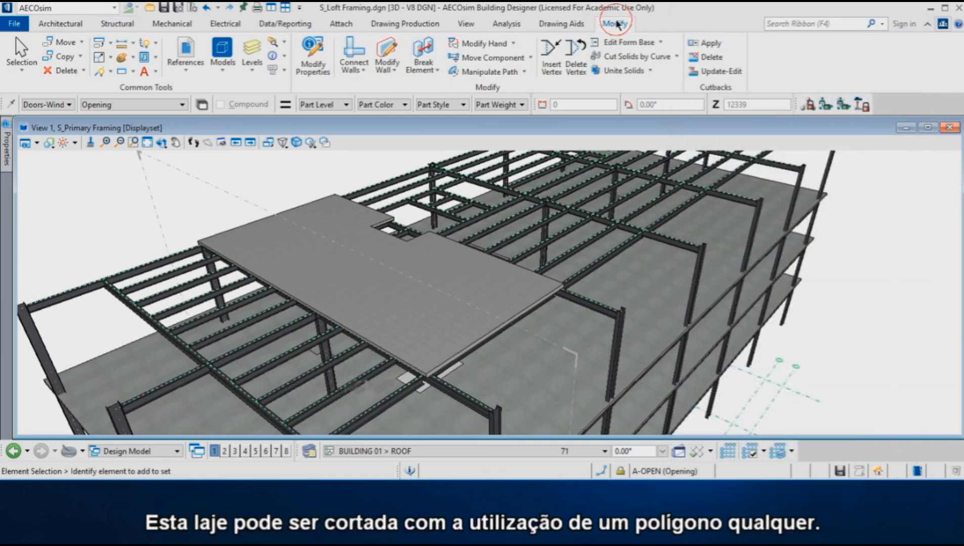
left_click(637, 57)
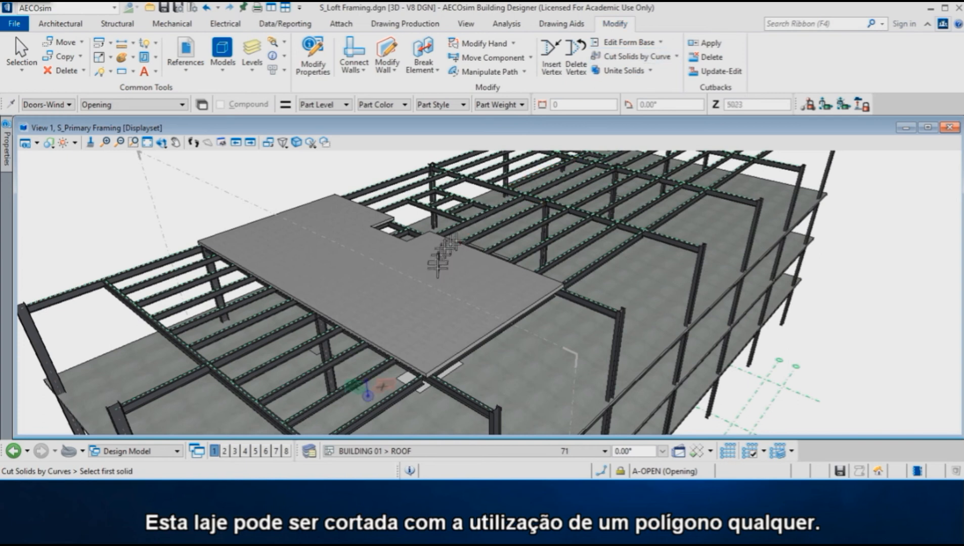
left_click(507, 314)
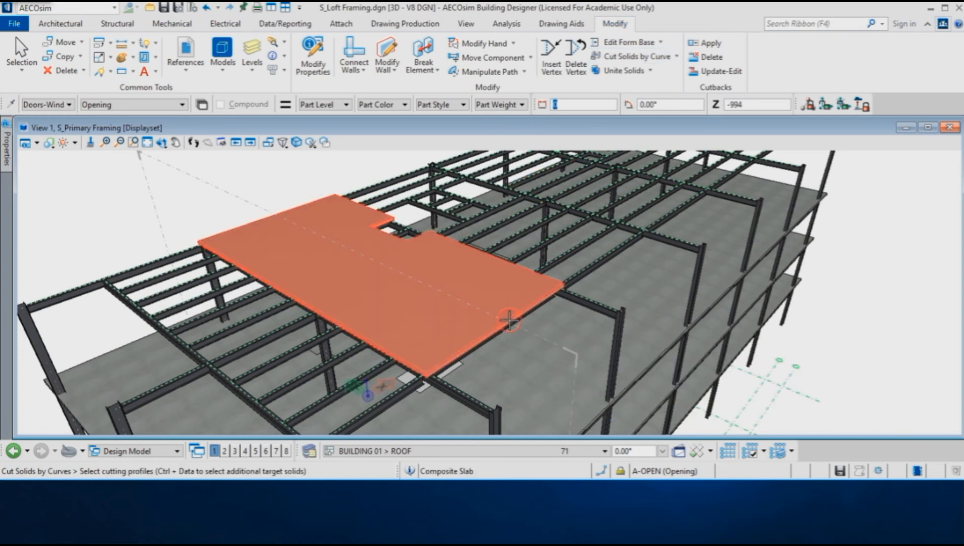
left_click(461, 370)
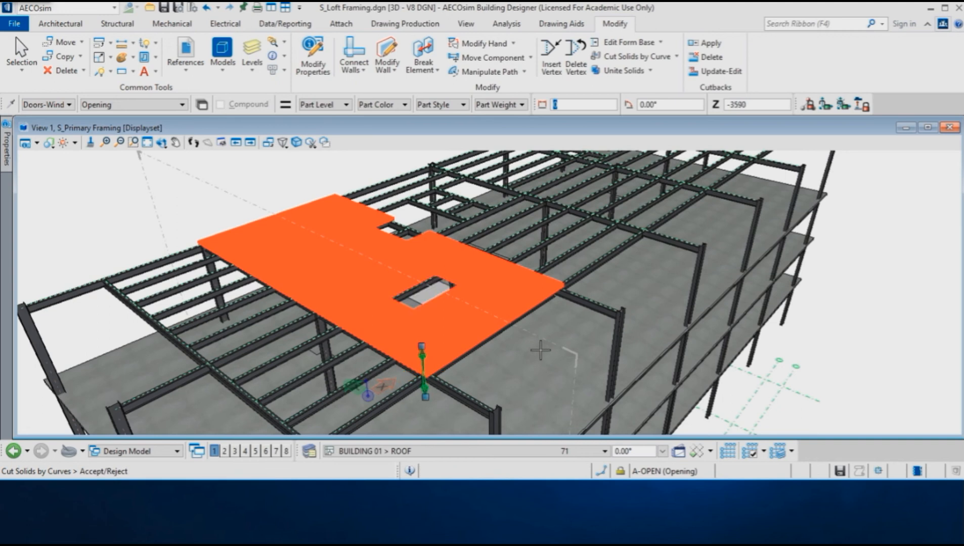
key("ctrl+c")
left_click(761, 377)
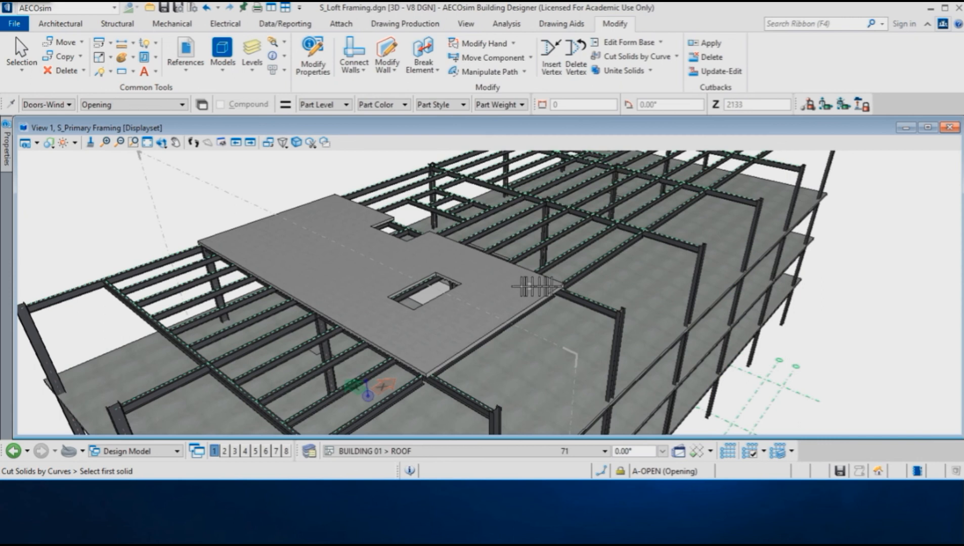
- Examine the new slab opening from above and the corrugated deck from underneath the roof framing
scroll(435, 285, "up", 2)
scroll(443, 266, "up", 2)
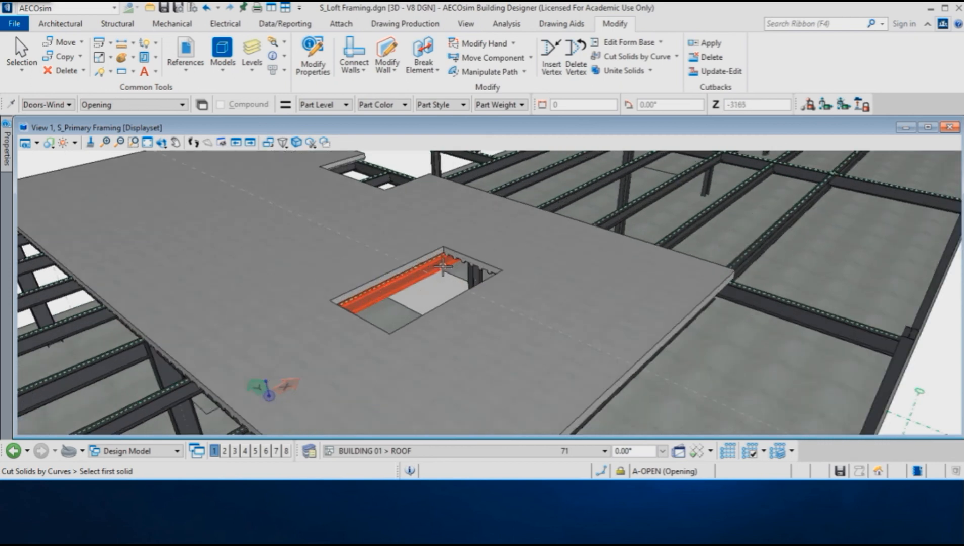
middle_click_drag(444, 272, 500, 266, "shift")
scroll(501, 217, "down", 3)
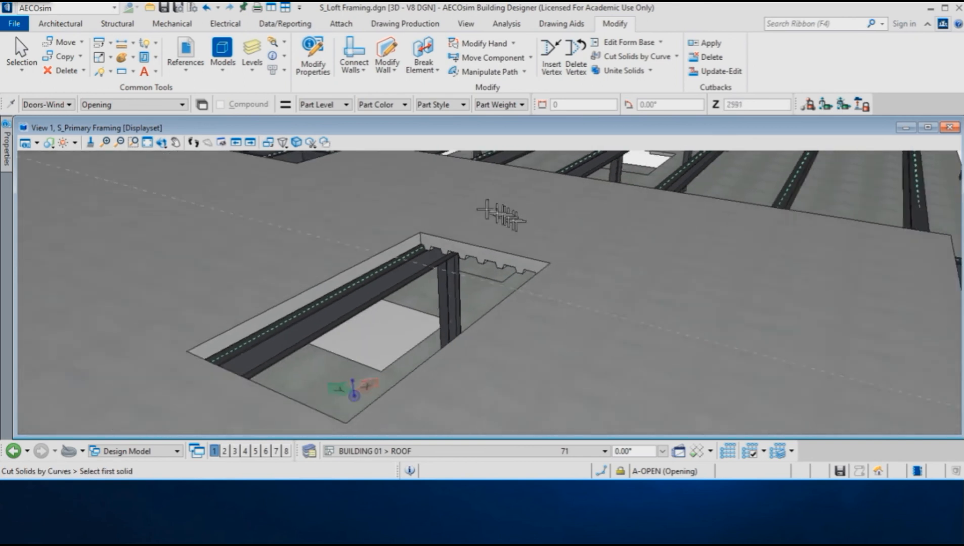
scroll(463, 210, "down", 3)
middle_click_drag(430, 238, 454, 213, "shift")
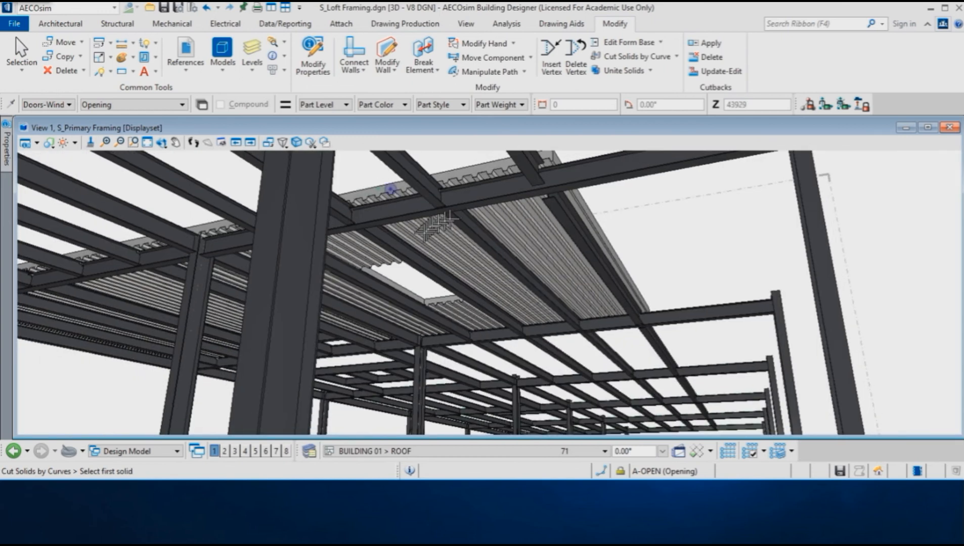
scroll(328, 244, "up", 1)
scroll(327, 244, "up", 4)
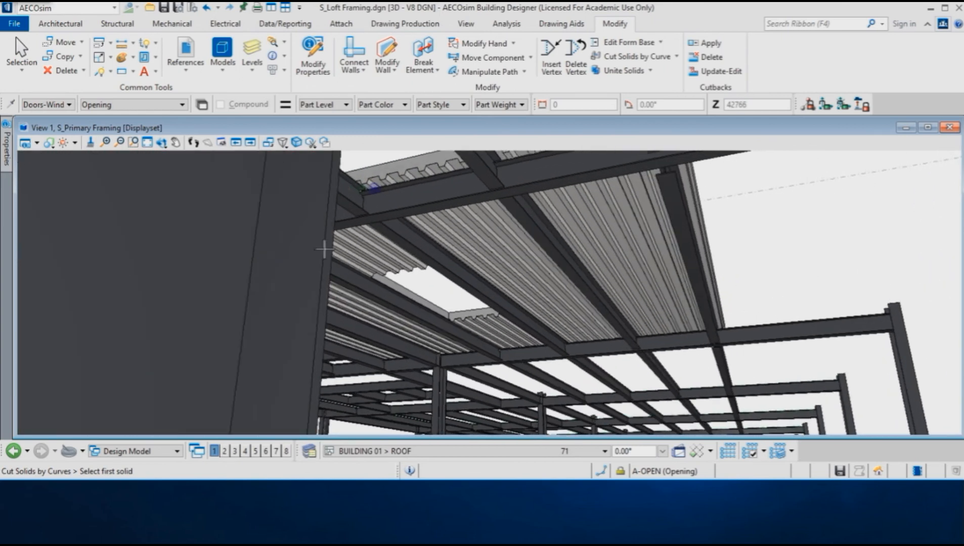
middle_click_drag(344, 248, 642, 282, "shift")
scroll(333, 256, "down", 5)
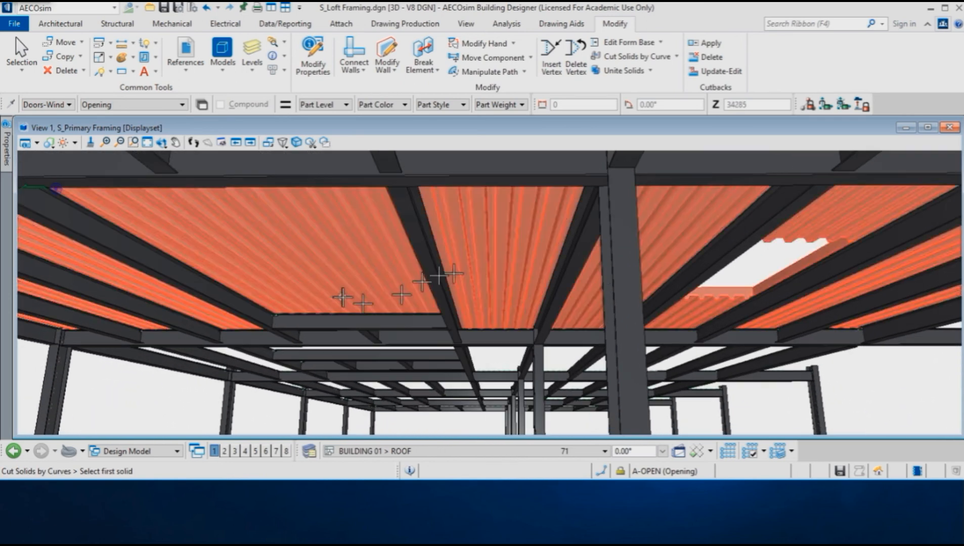
- Open views 2, 3, 4 and 5 one after another to compare the deck's different renderings
left_click(225, 451)
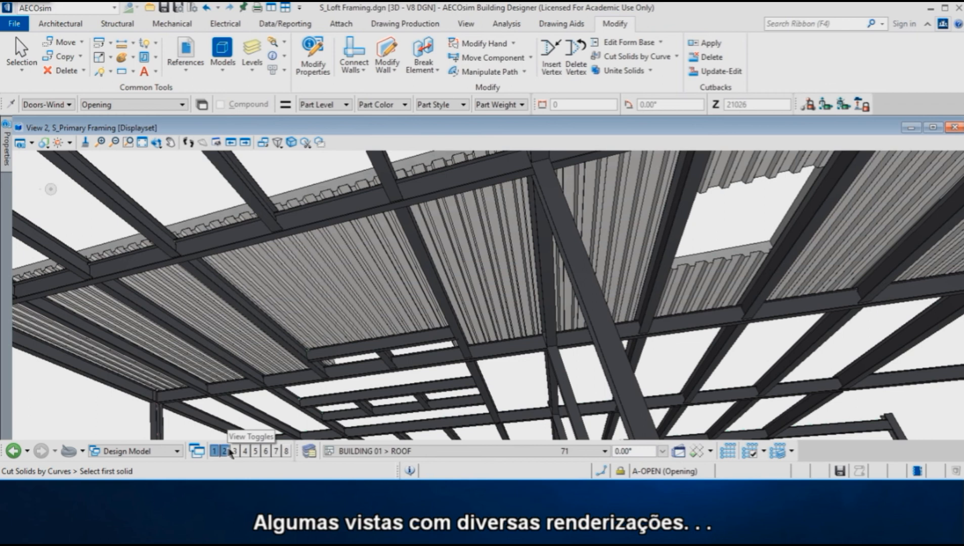
left_click(235, 450)
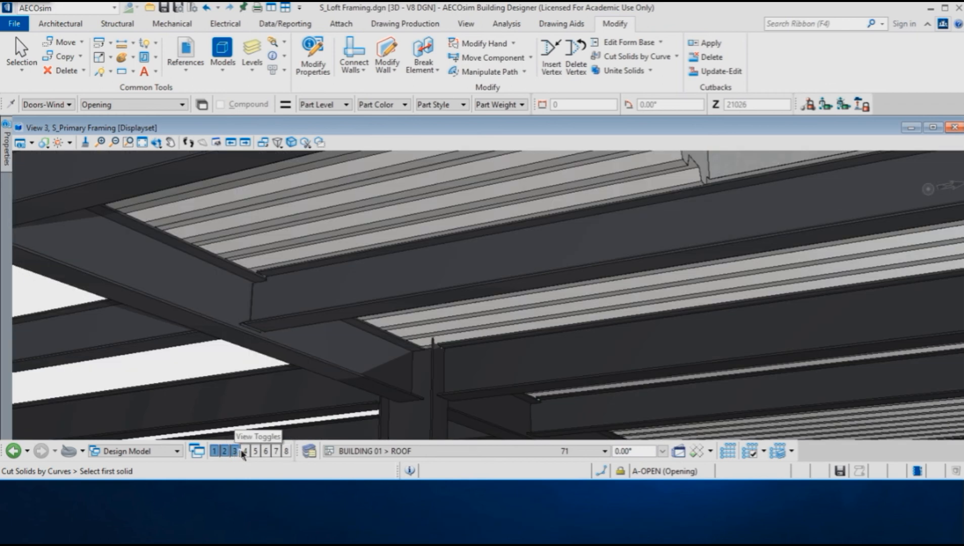
left_click(246, 451)
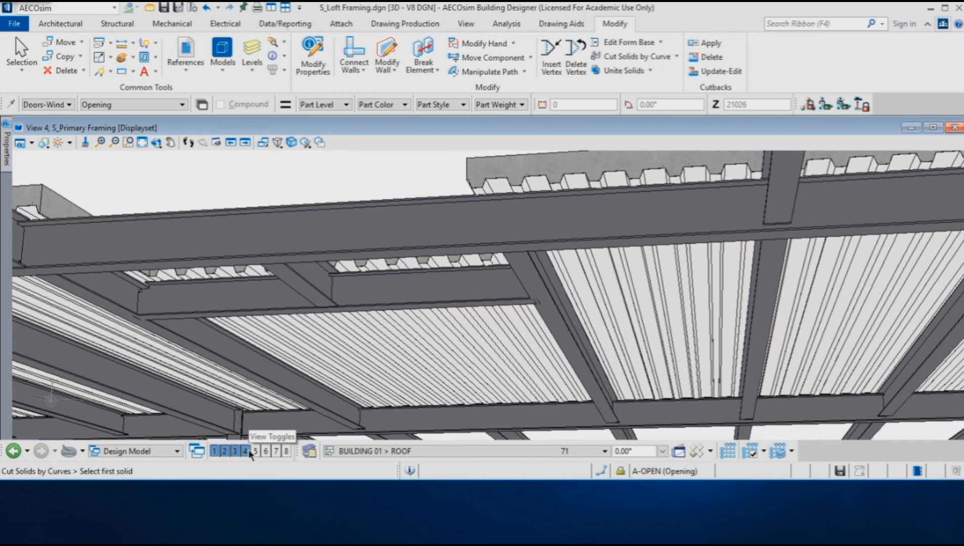
left_click(255, 451)
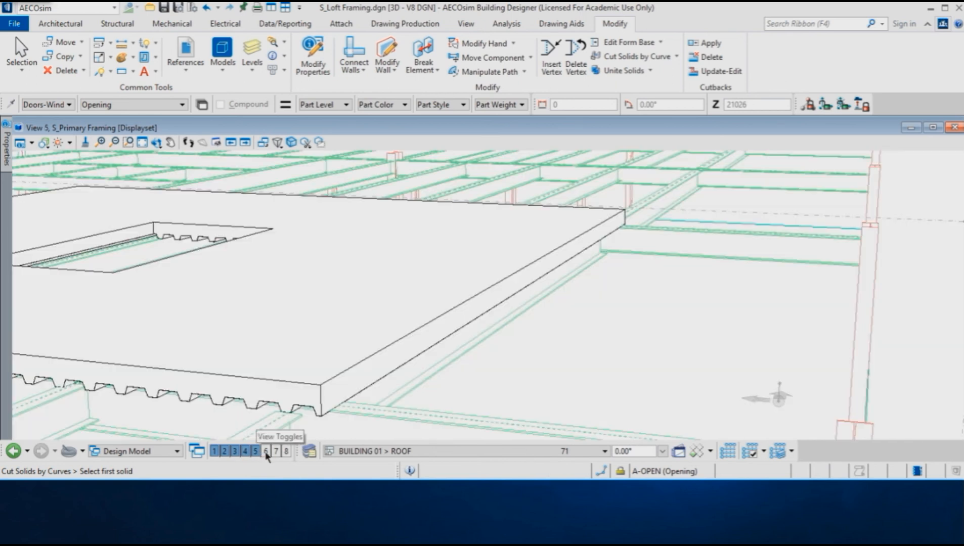
- Open view 6 and examine the roof deck's section profile around the cut opening and its supporting beams
left_click(266, 451)
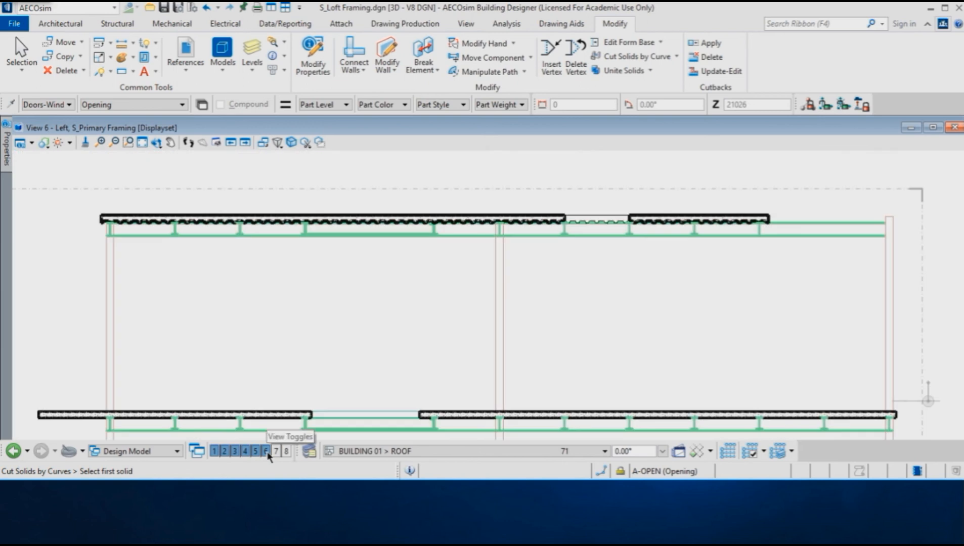
scroll(662, 196, "up", 3)
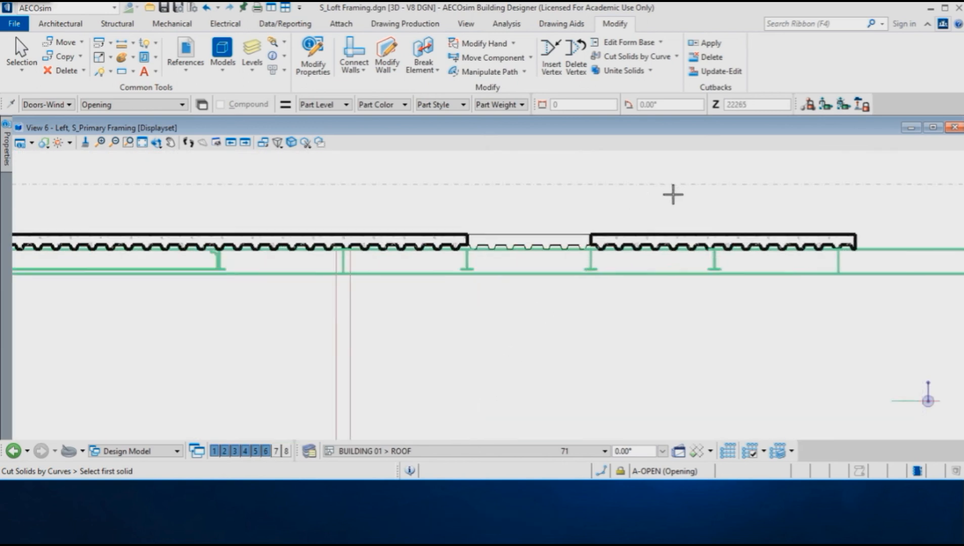
scroll(671, 194, "up", 1)
scroll(661, 196, "up", 1)
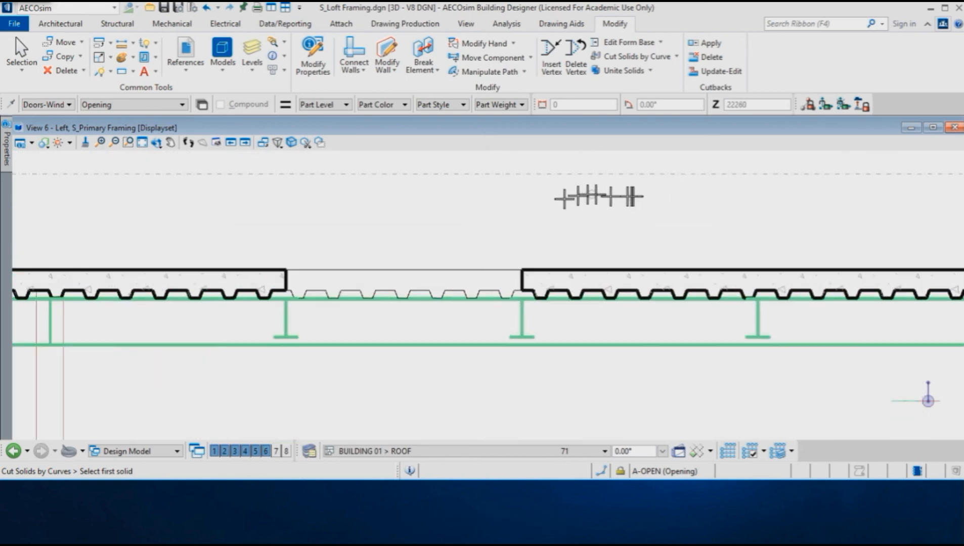
scroll(551, 293, "up", 1)
scroll(551, 293, "up", 4)
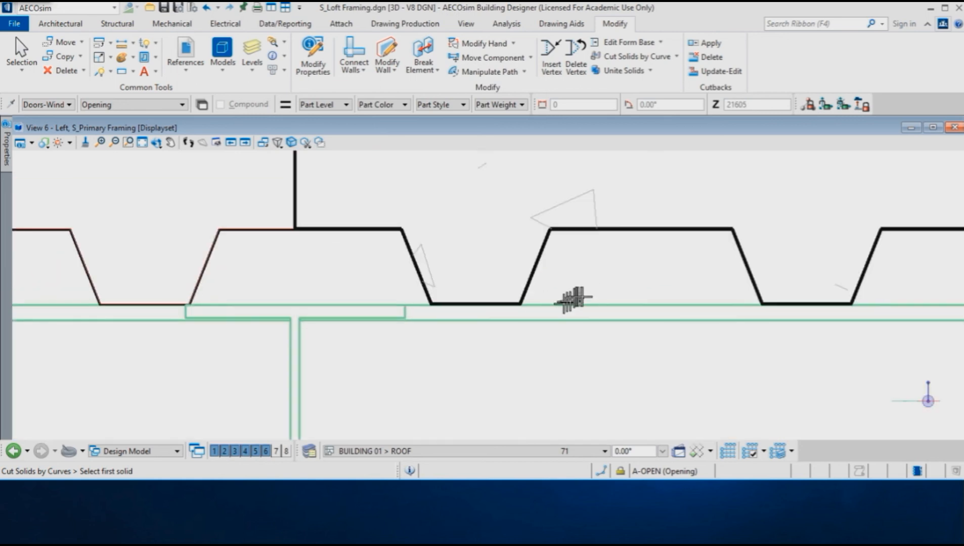
scroll(598, 286, "down", 4)
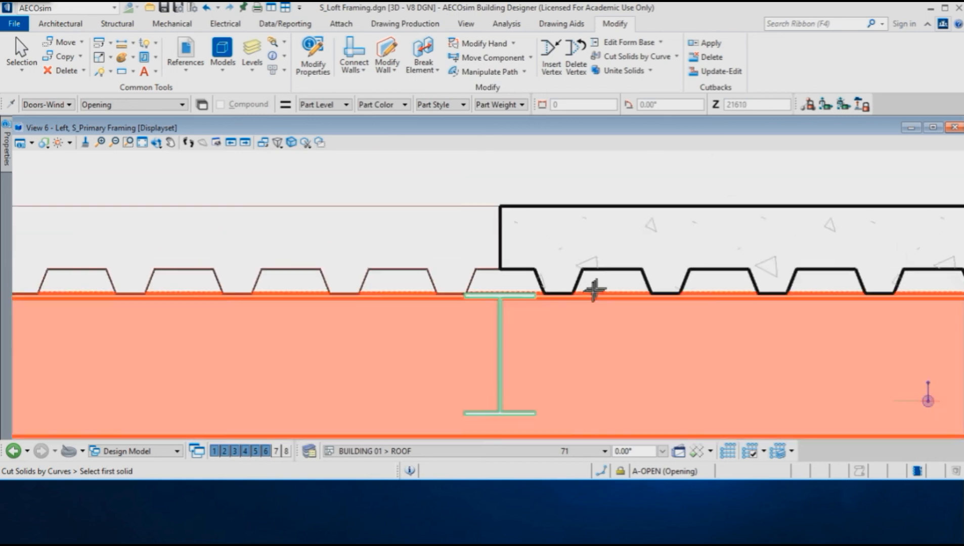
scroll(585, 285, "down", 1)
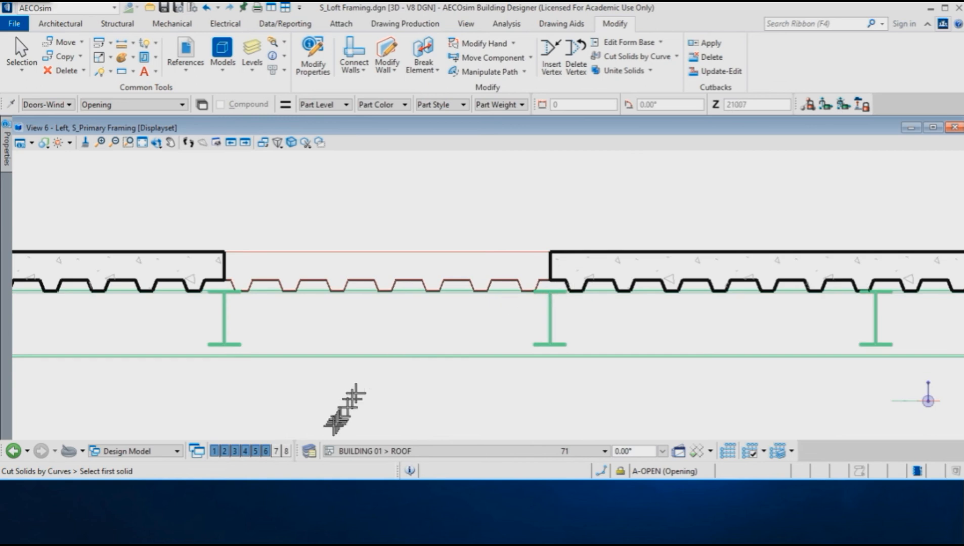
- Open views 7 and 8 to see the deck's underside, and bring view 4 back to the front
left_click(276, 451)
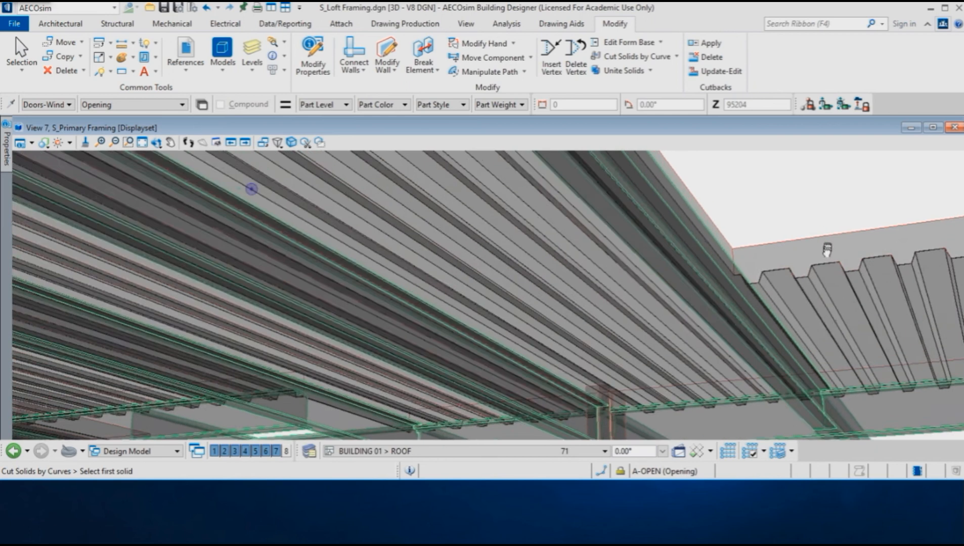
left_click(286, 451)
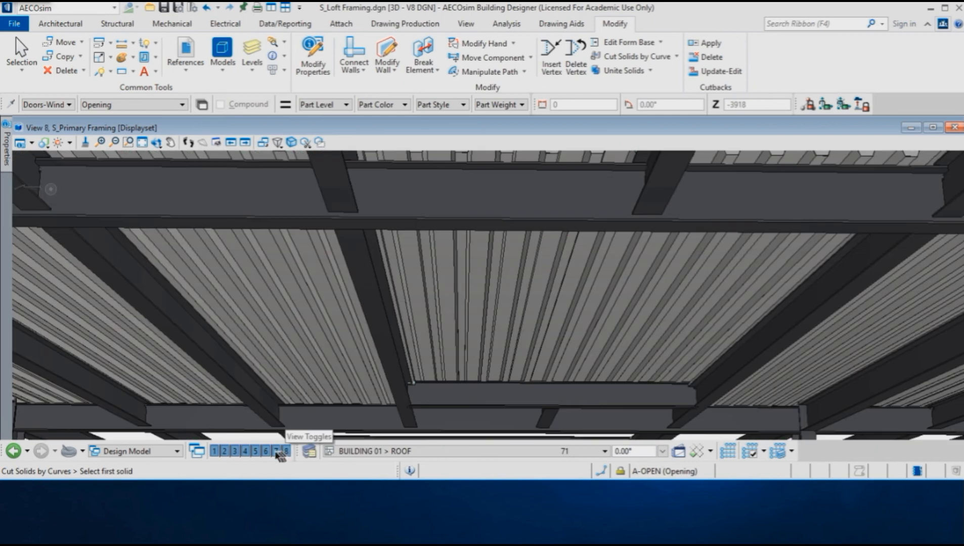
left_click(246, 452)
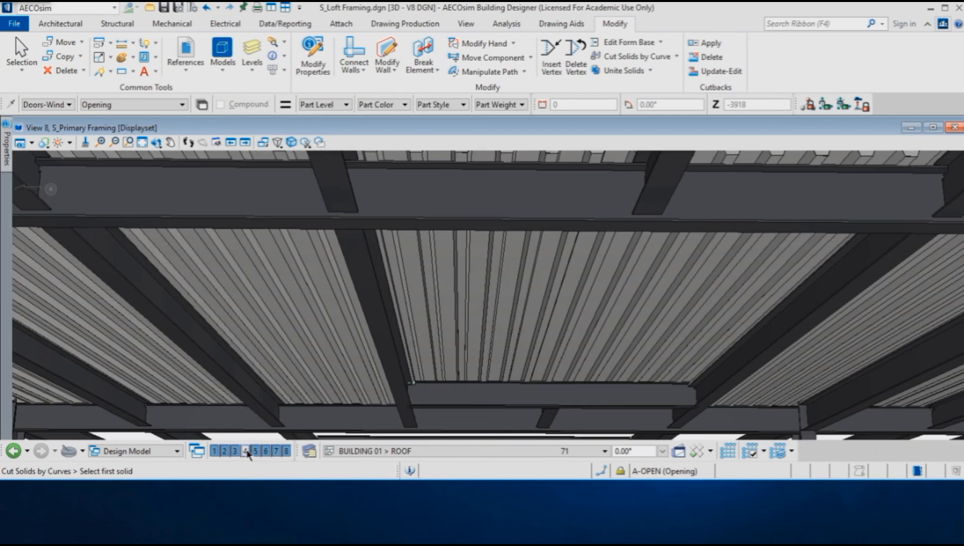
left_click(246, 451)
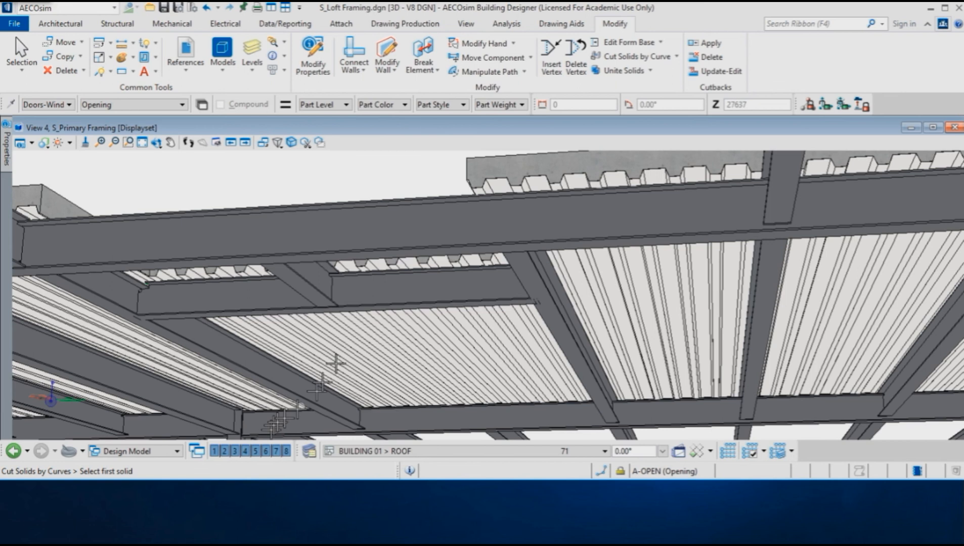
- Inspect the deck's rib profile at the slab edge in view 4 up close and from a rotated angle
scroll(475, 161, "up", 5)
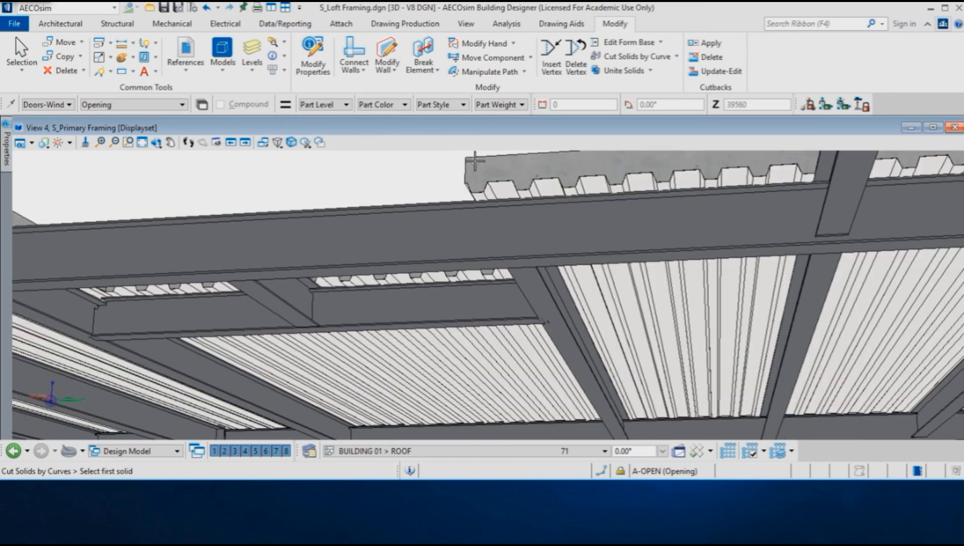
scroll(475, 160, "up", 3)
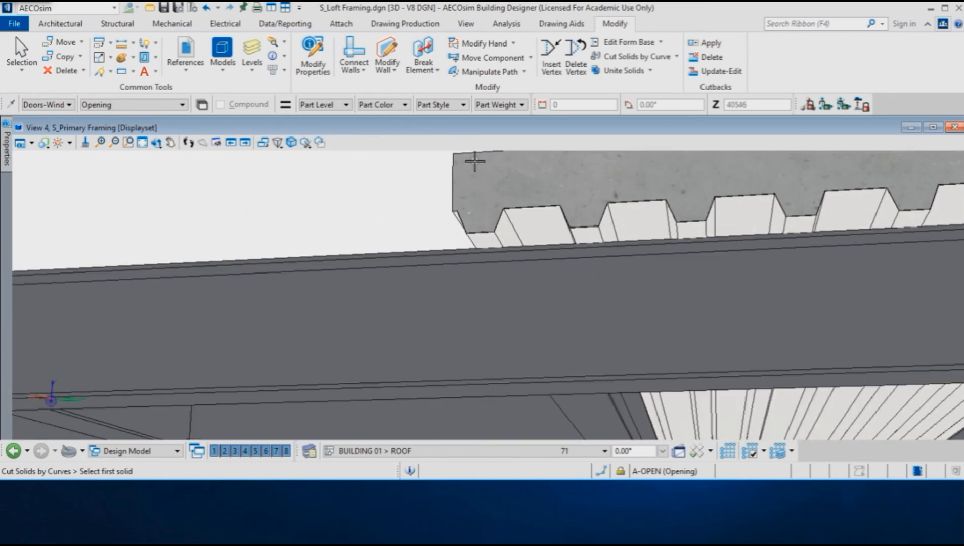
scroll(494, 194, "up", 3)
scroll(480, 248, "up", 3)
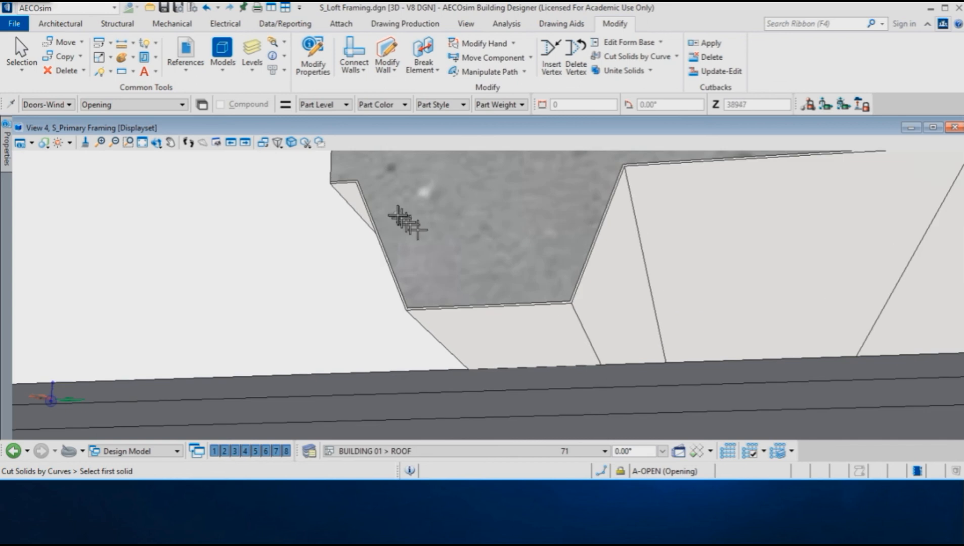
scroll(423, 230, "up", 2)
left_click(216, 142)
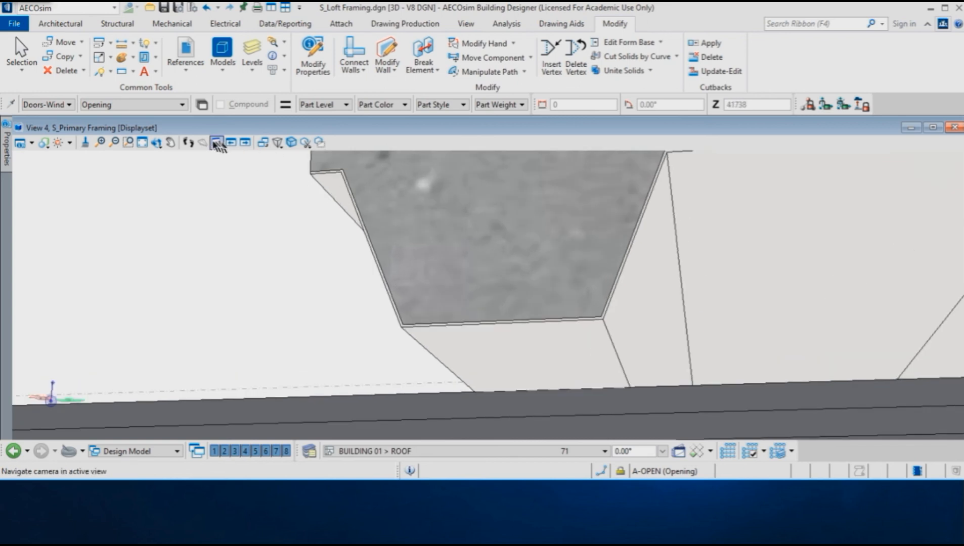
left_click(160, 145)
left_click(193, 159)
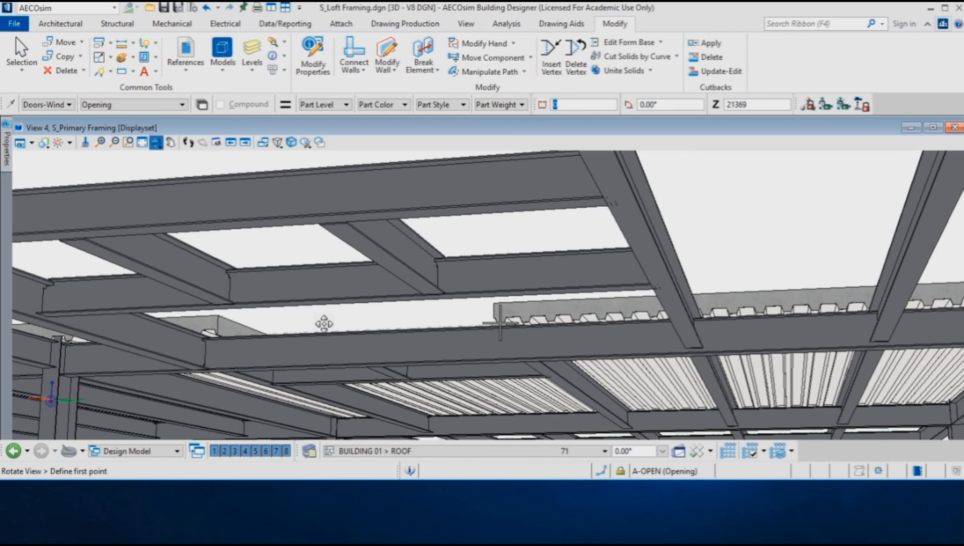
right_click(324, 319)
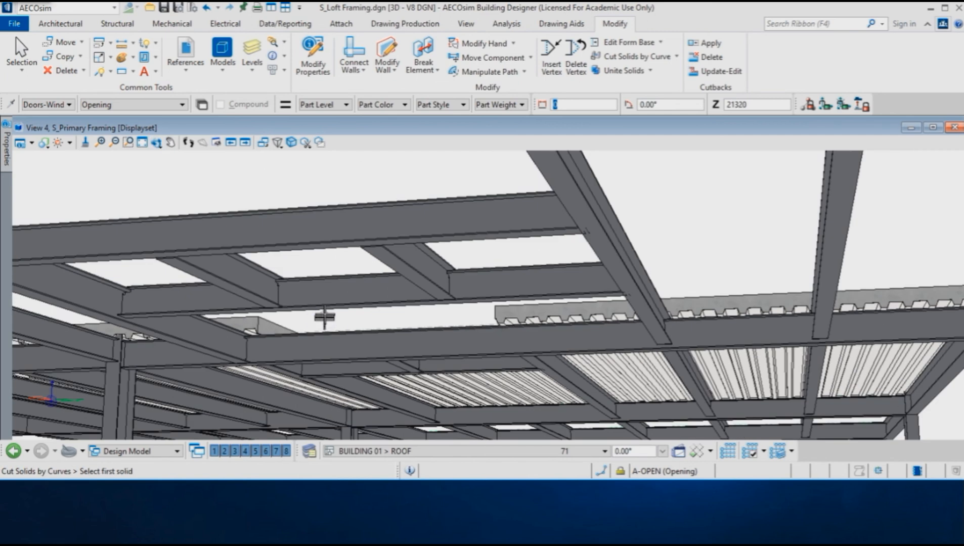